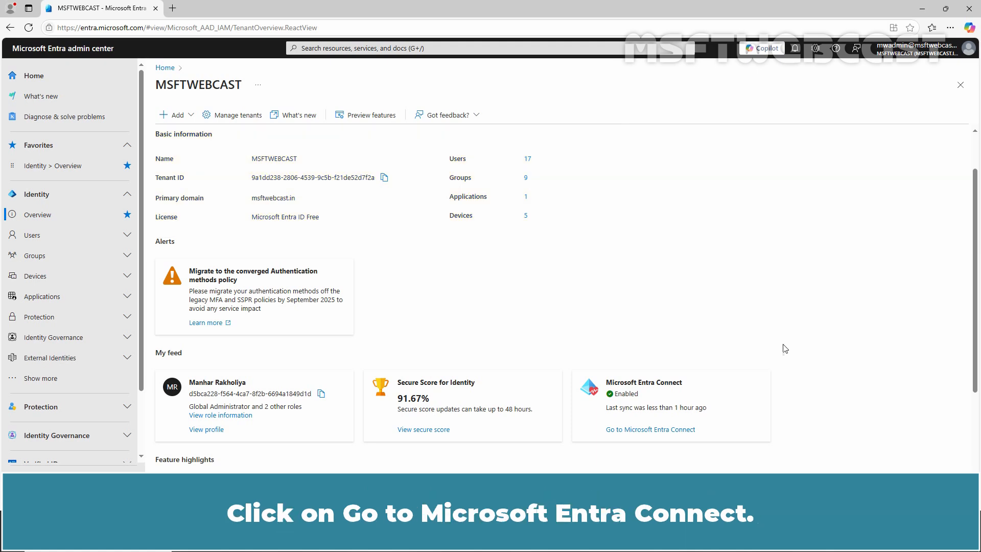
Step: View the tenant's Microsoft Entra Connect page, and on the WS2K19 server start the Change user sign-in task in Microsoft Entra Connect Sync
{"action": "left_click", "coordinate": [638, 430]}
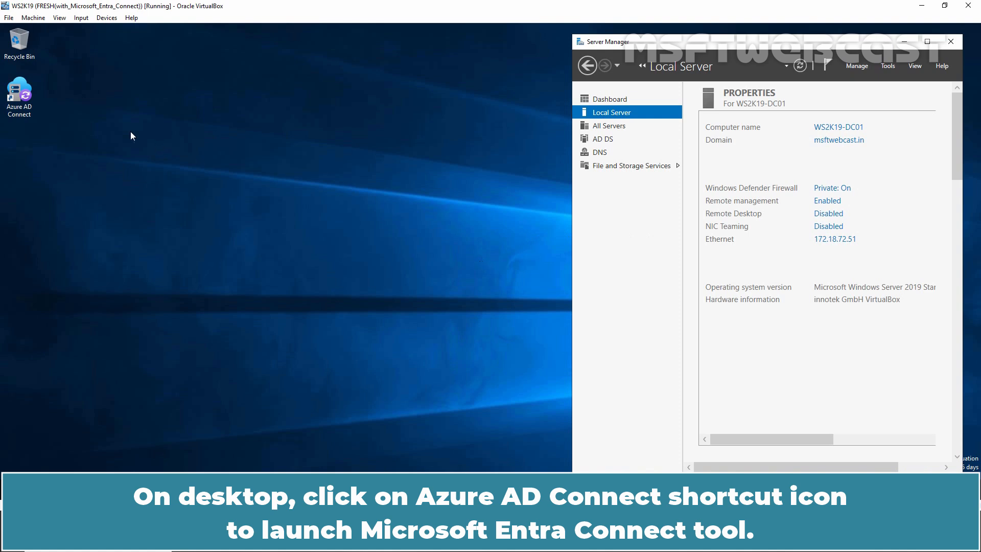
{"action": "double_click", "coordinate": [23, 88]}
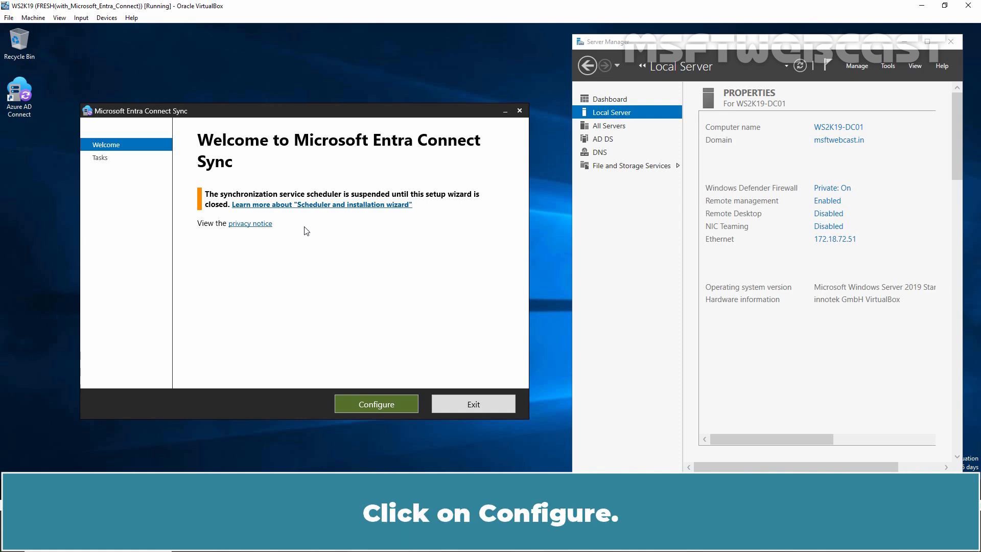
{"action": "left_click", "coordinate": [376, 404]}
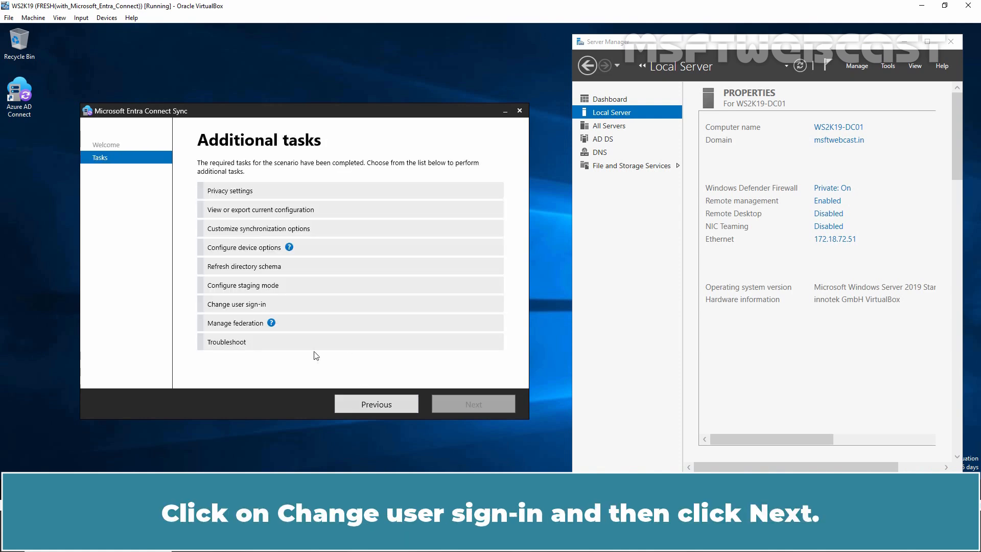
{"action": "left_click", "coordinate": [279, 304]}
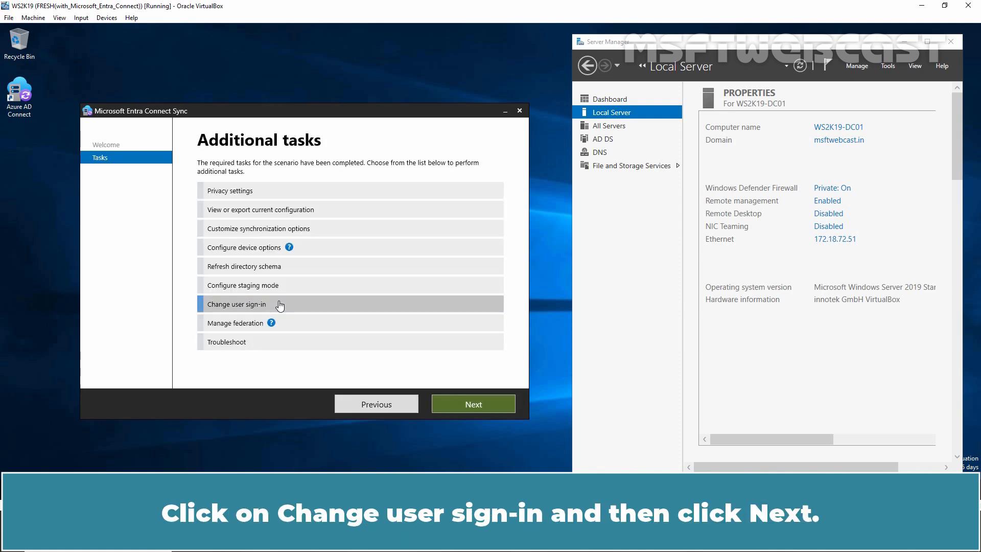
{"action": "left_click", "coordinate": [474, 405]}
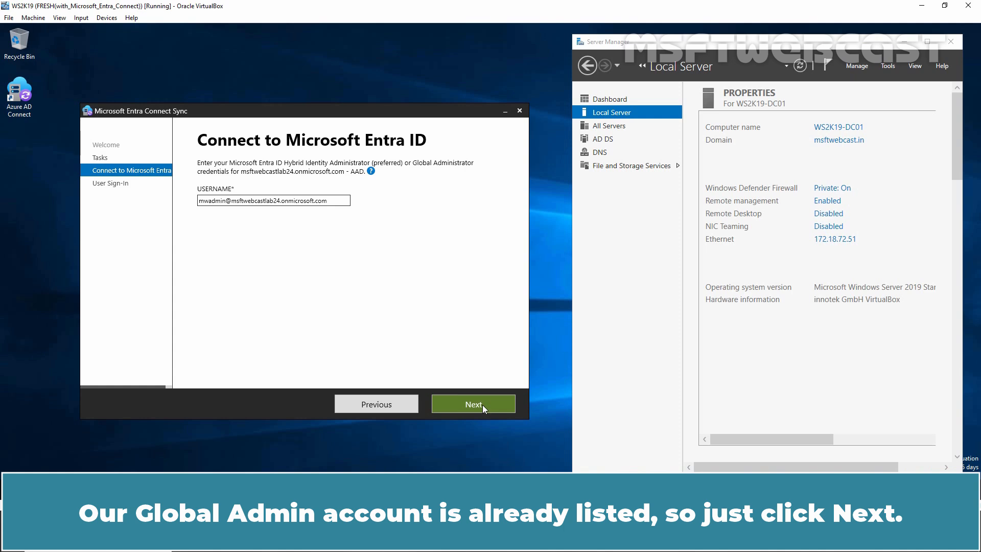
Step: Connect to Microsoft Entra ID with the prefilled administrator account by entering the account password and signing in
{"action": "left_click", "coordinate": [482, 405]}
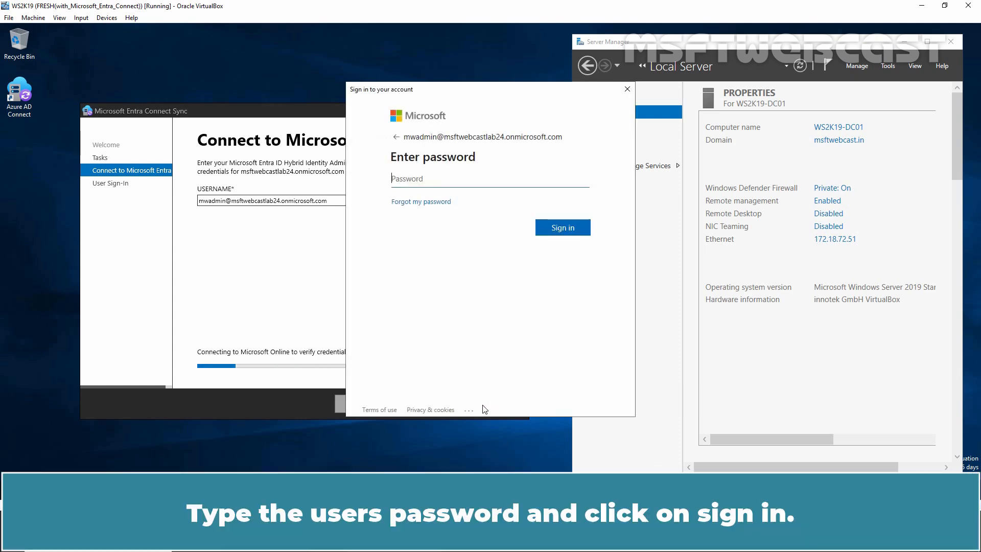
{"action": "type", "text": "••••••••••"}
{"action": "left_click", "coordinate": [566, 230]}
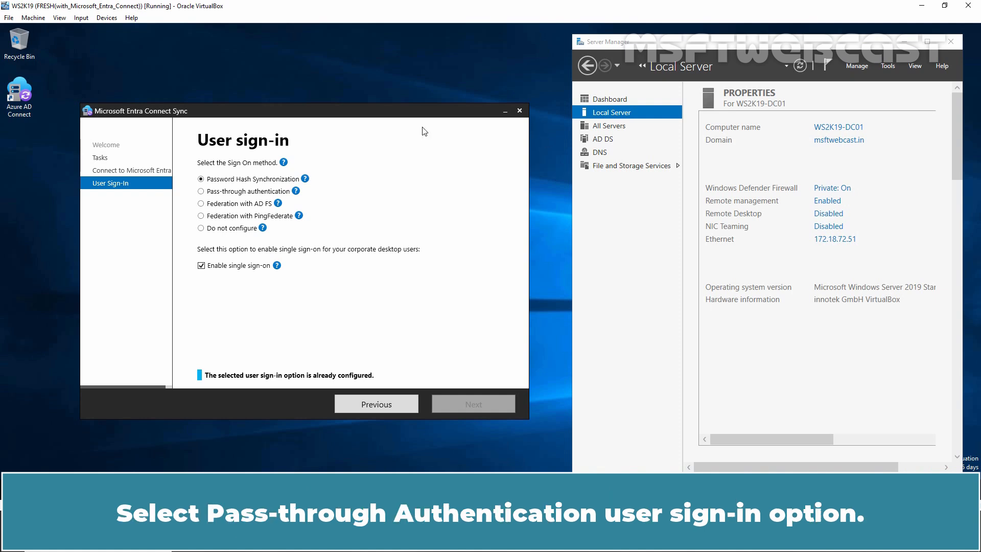
Step: Set the sign-on method to Pass-through authentication with single sign-on kept enabled, apply the configuration and exit the wizard
{"action": "left_click", "coordinate": [276, 192]}
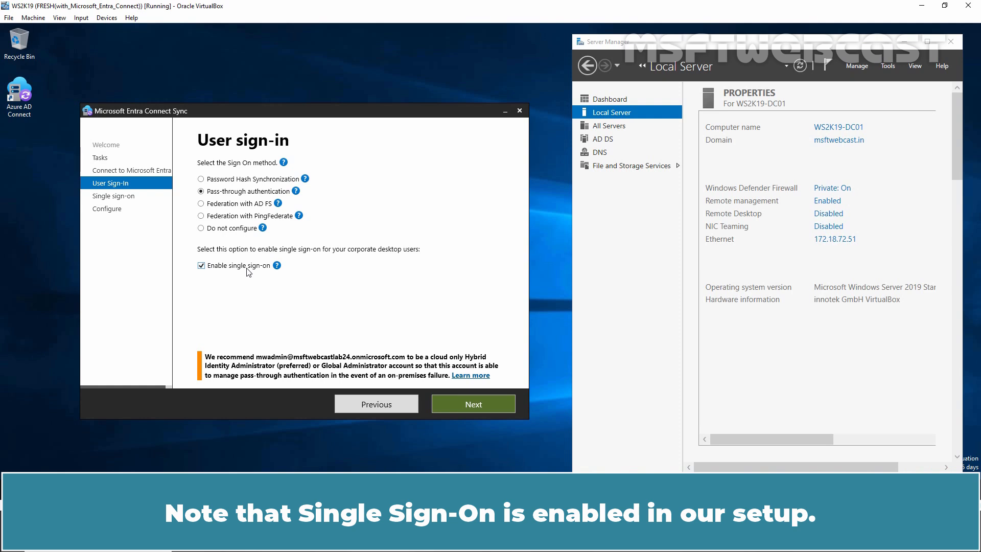
{"action": "left_click", "coordinate": [466, 405]}
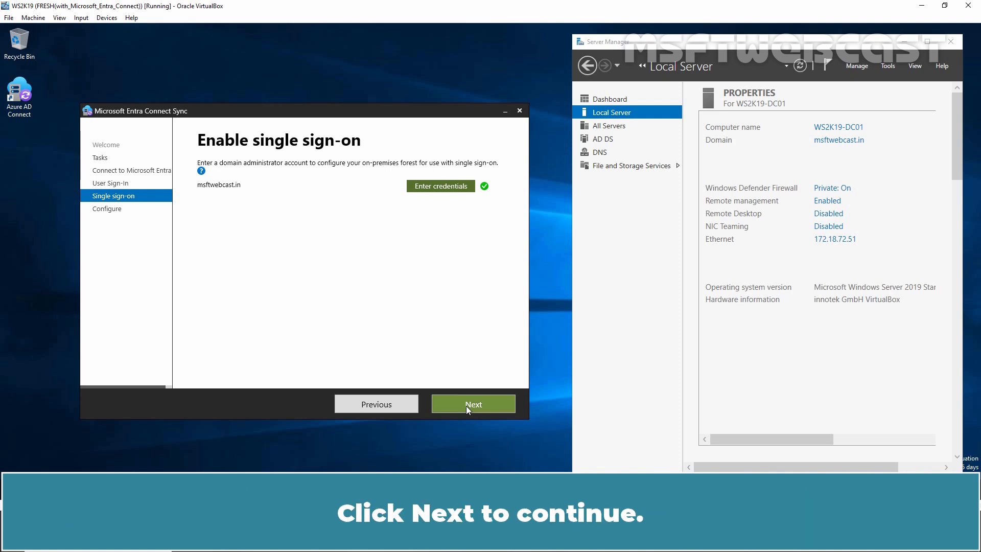
{"action": "left_click", "coordinate": [466, 406]}
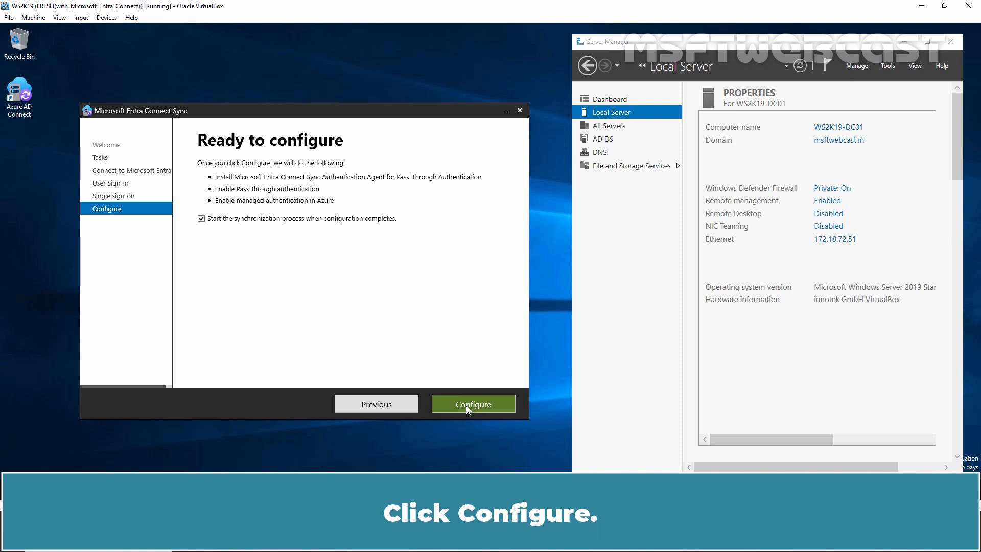
{"action": "left_click", "coordinate": [473, 404]}
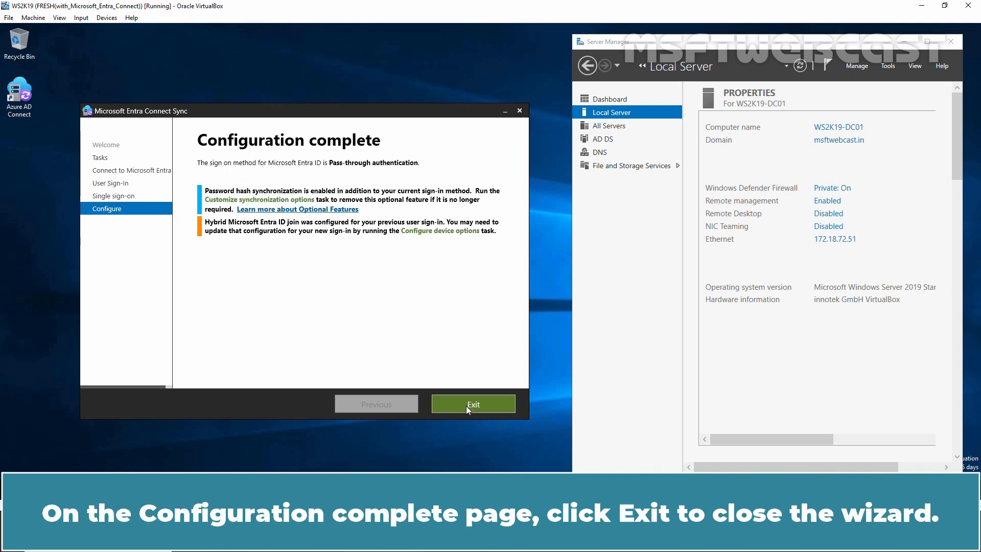
{"action": "left_click", "coordinate": [466, 407]}
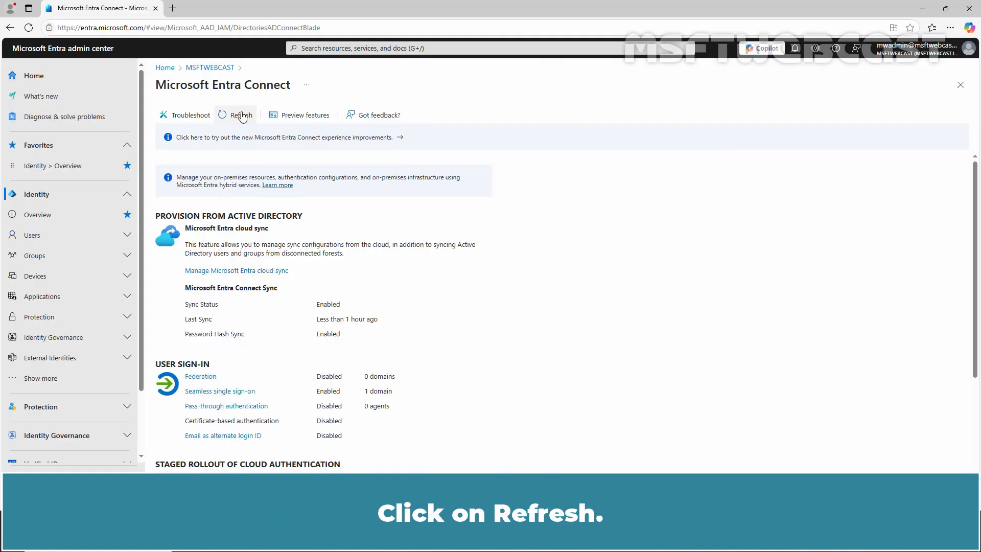
Step: Switch to the Microsoft Entra admin center, refresh the Entra Connect status and check the pass-through authentication agents
{"action": "left_click", "coordinate": [241, 114]}
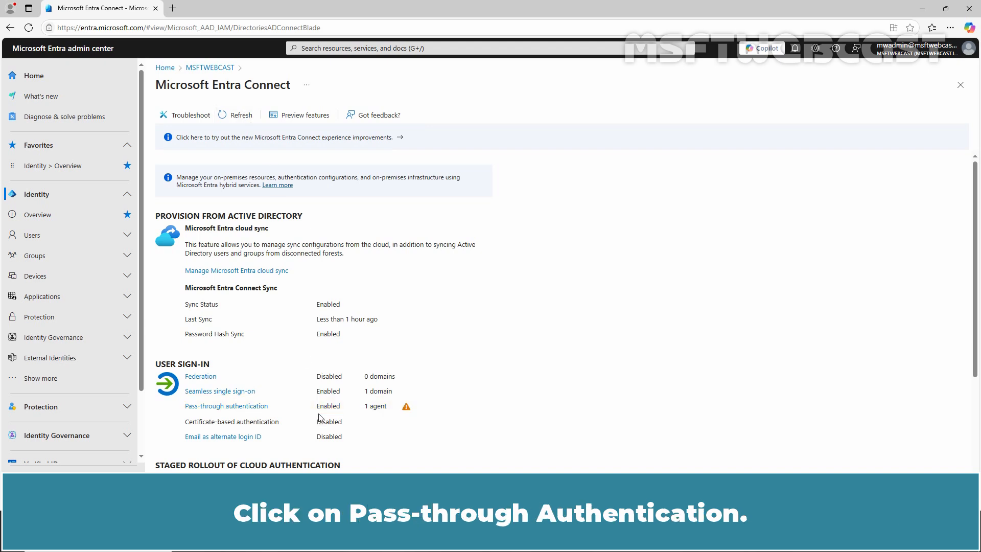
{"action": "left_click", "coordinate": [223, 407]}
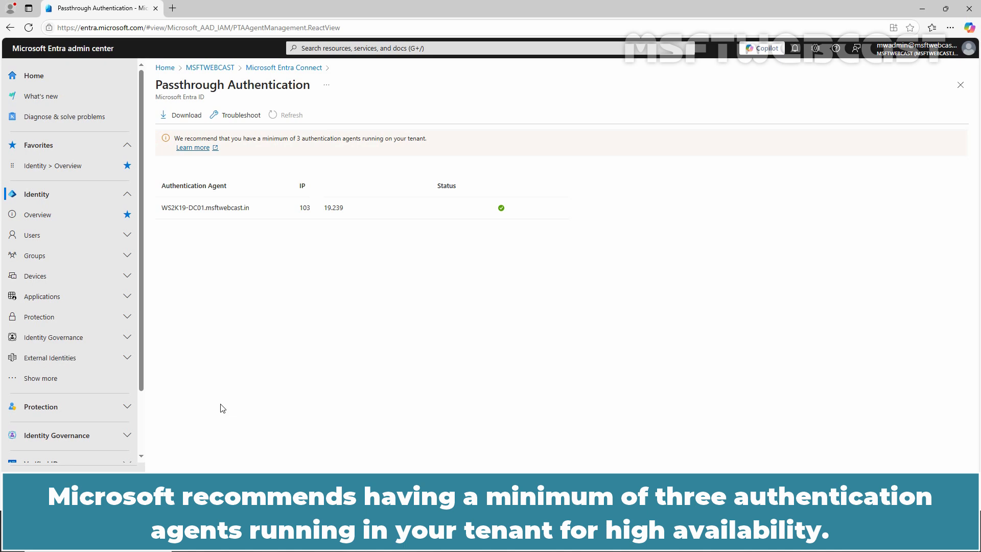
{"action": "left_click", "coordinate": [284, 68]}
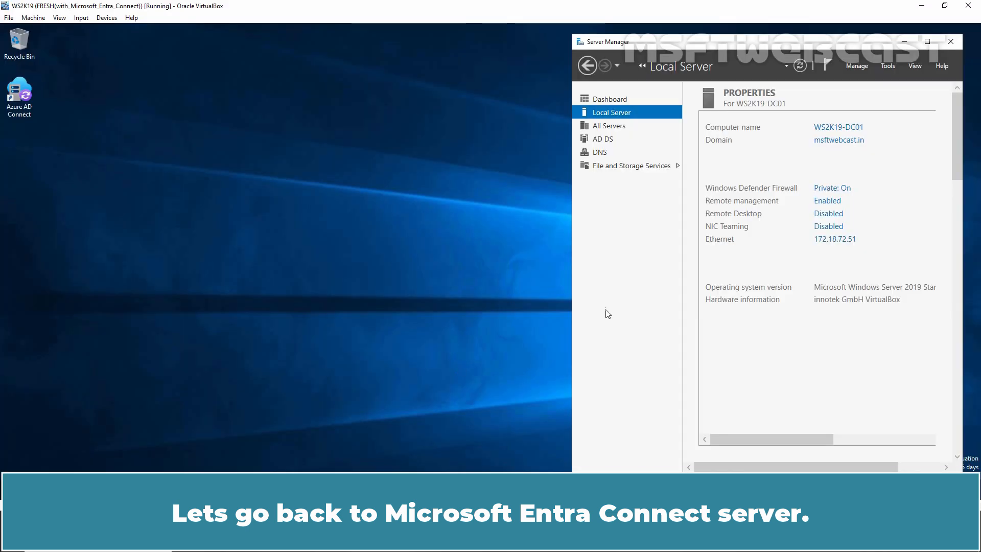
Step: Switch to the server, reopen Microsoft Entra Connect Sync and review the Password Hash Synchronization setting in the current configuration
{"action": "double_click", "coordinate": [24, 96]}
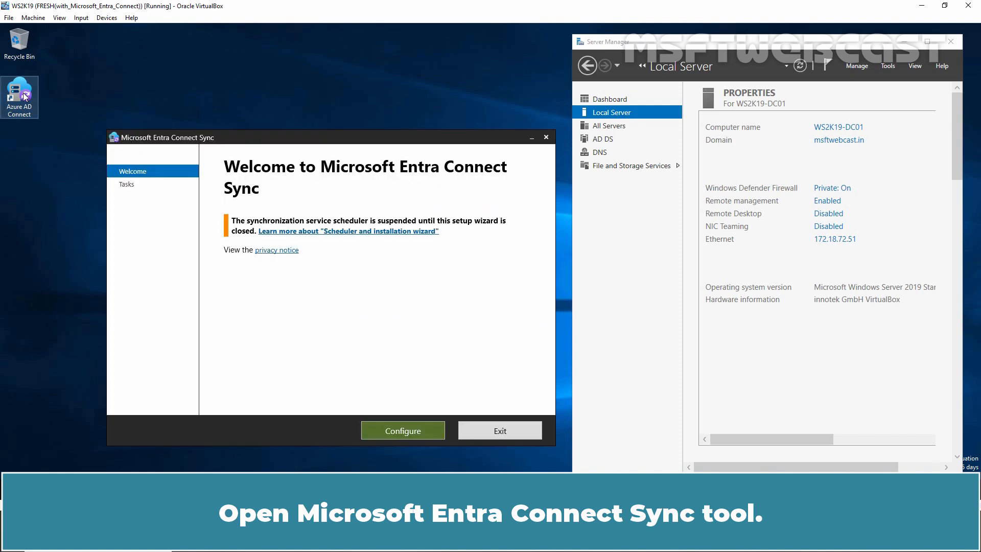
{"action": "left_click", "coordinate": [396, 431]}
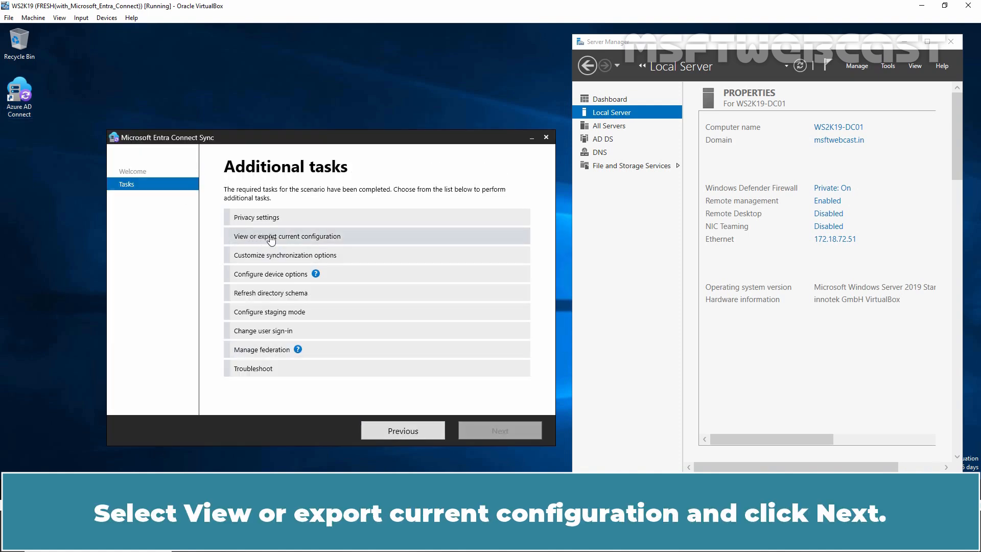
{"action": "left_click", "coordinate": [294, 240]}
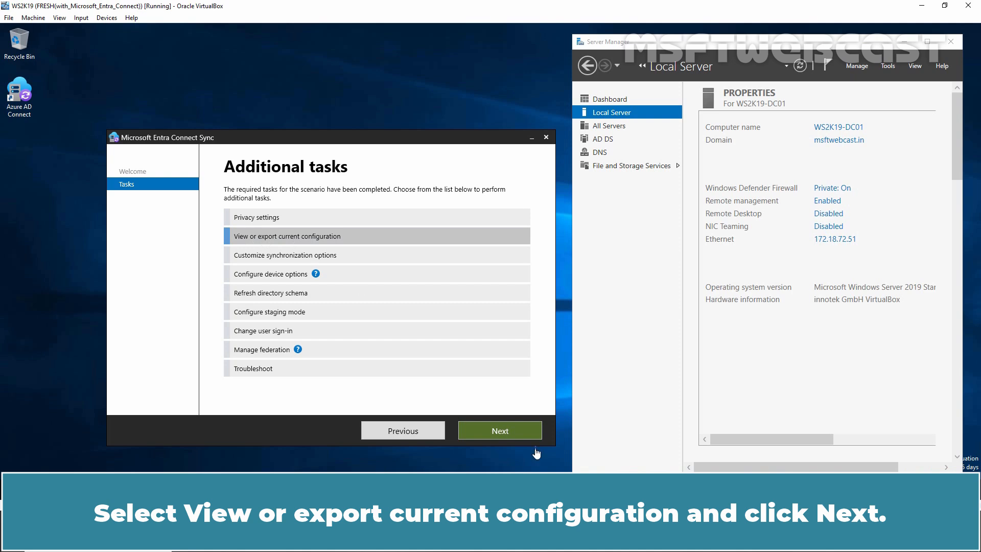
{"action": "left_click", "coordinate": [497, 431]}
{"action": "scroll", "coordinate": [428, 298], "scroll_direction": "down", "scroll_amount": 1}
{"action": "scroll", "coordinate": [428, 298], "scroll_direction": "down", "scroll_amount": 10}
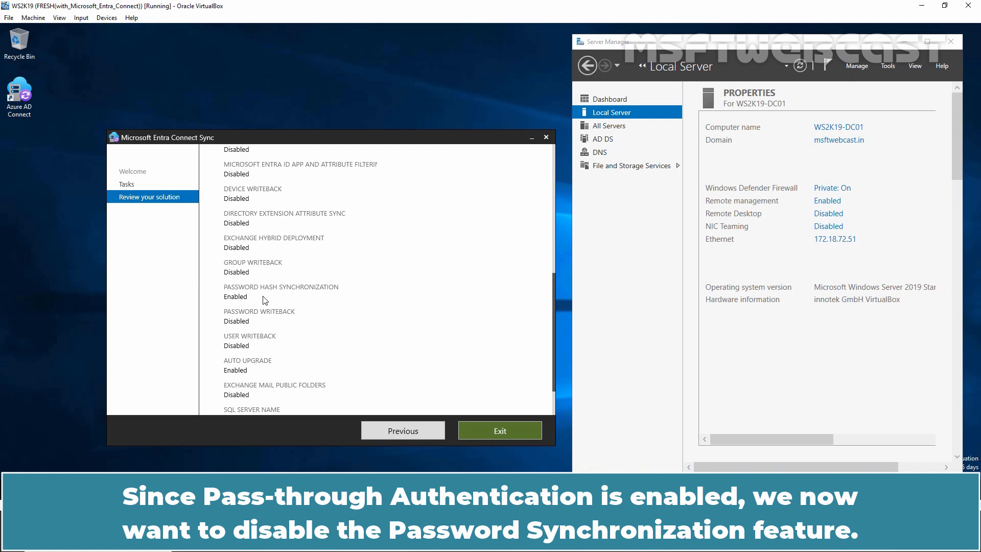
Step: Start the Customize synchronization options task and sign in to Microsoft Entra ID with the administrator's account password
{"action": "left_click", "coordinate": [398, 433]}
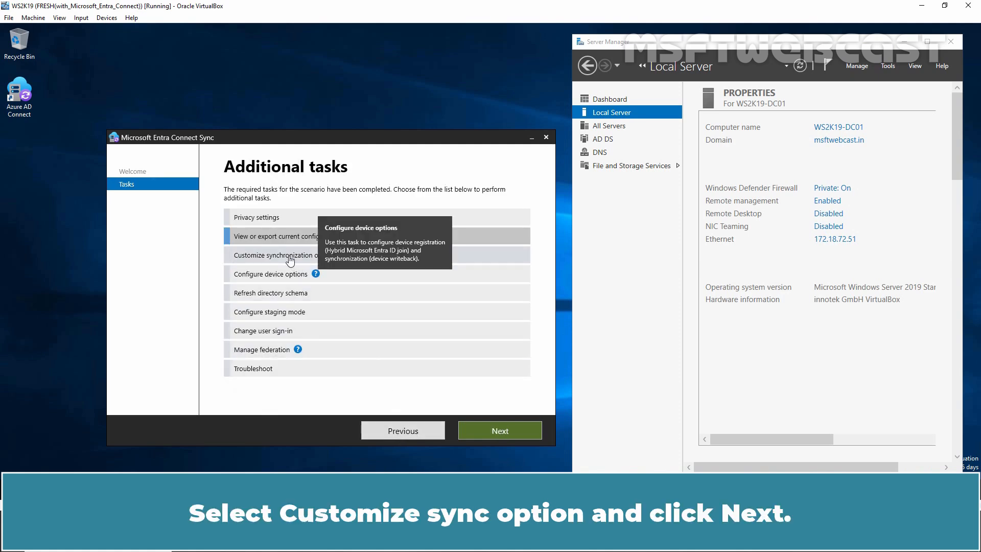
{"action": "left_click", "coordinate": [312, 255]}
{"action": "left_click", "coordinate": [496, 432]}
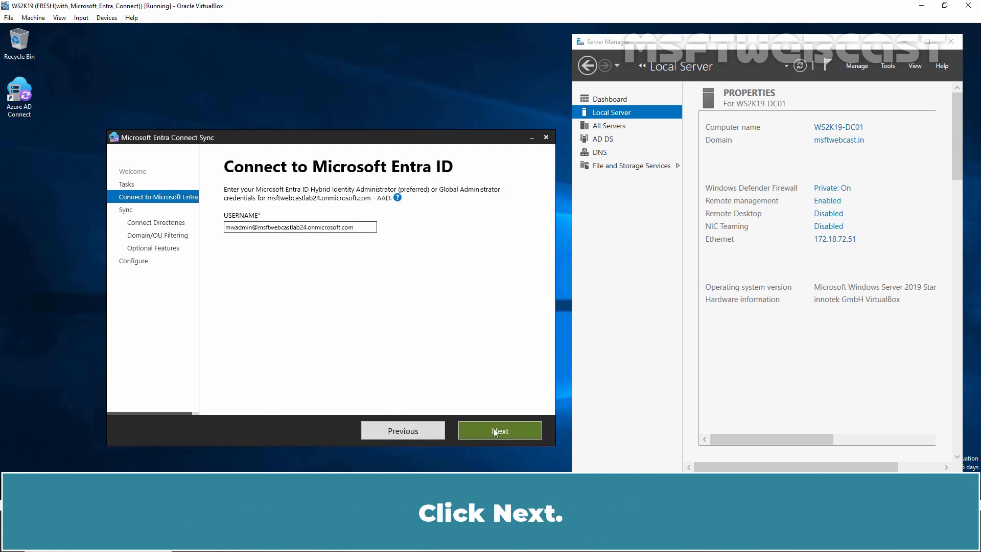
{"action": "left_click", "coordinate": [494, 429]}
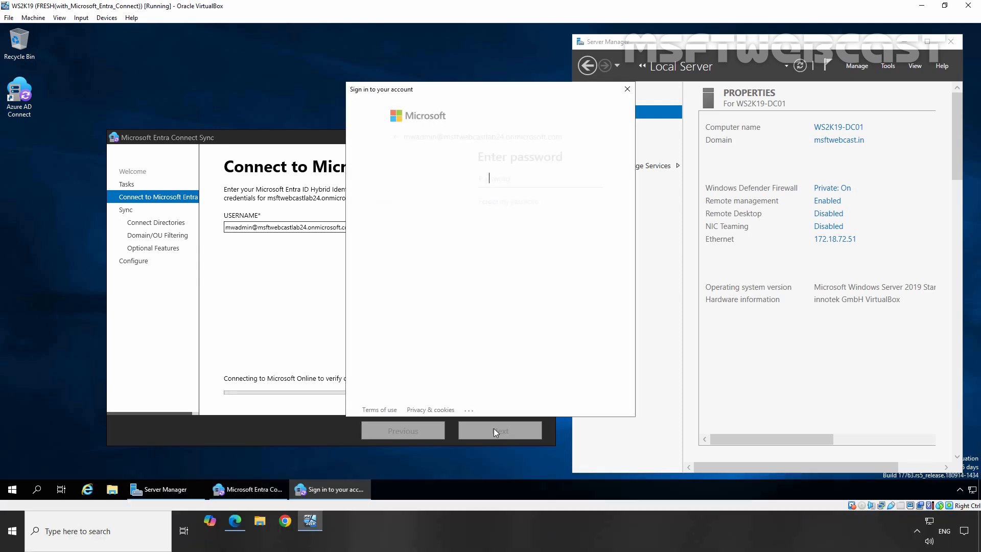
{"action": "type", "text": "**********"}
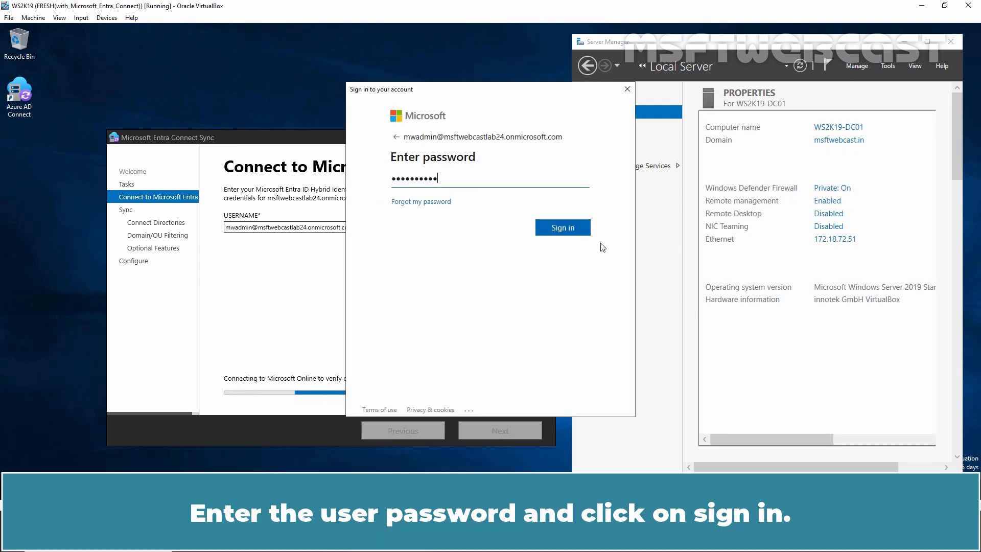
{"action": "left_click", "coordinate": [557, 232]}
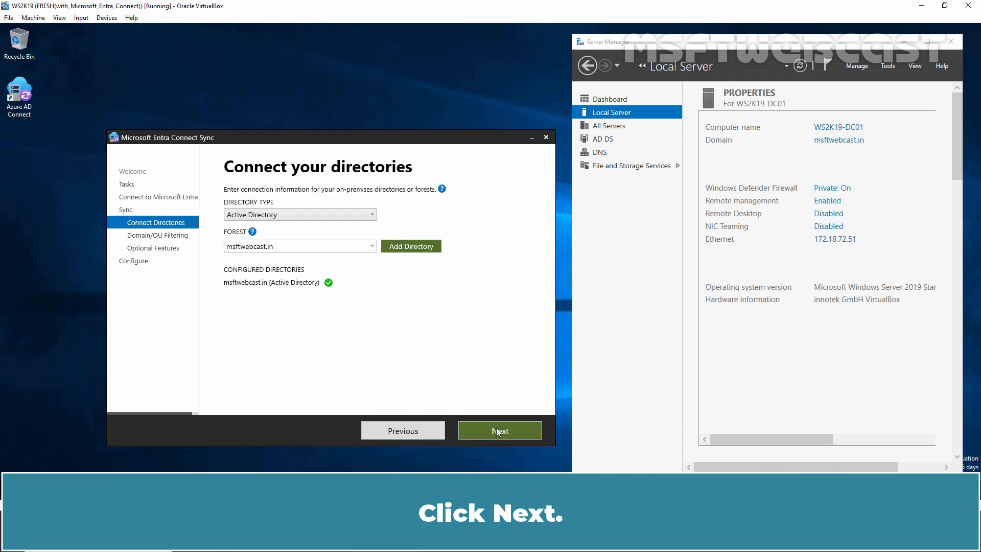
Step: Disable Password hash synchronization in the optional features, keeping the directory and filtering settings, apply the configuration and exit the wizard
{"action": "left_click", "coordinate": [497, 431]}
{"action": "left_click", "coordinate": [496, 430]}
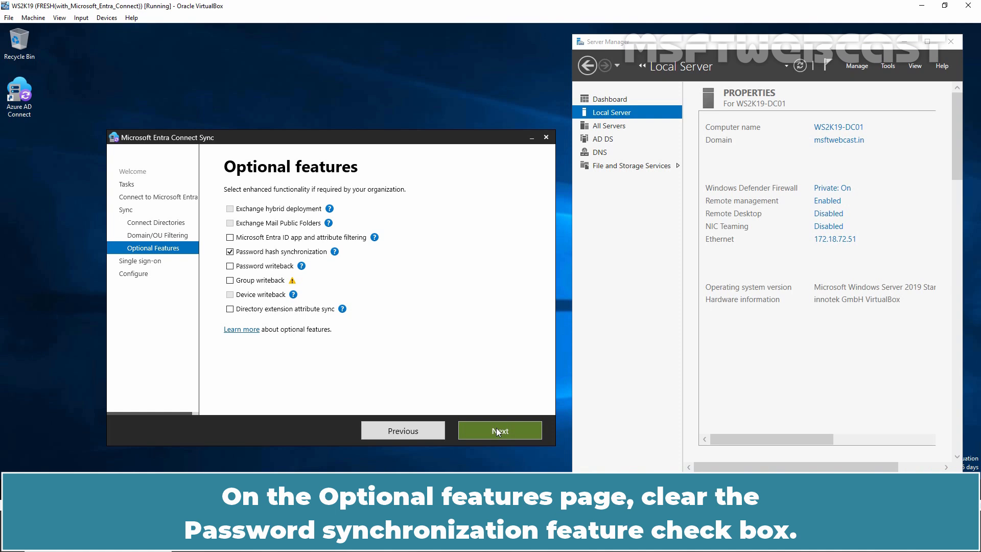
{"action": "left_click", "coordinate": [229, 252]}
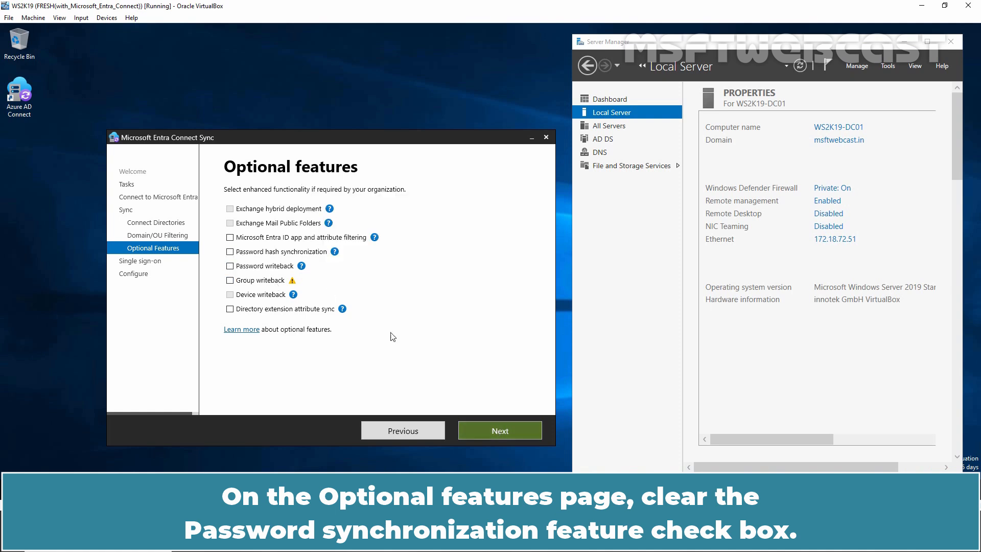
{"action": "left_click", "coordinate": [496, 429]}
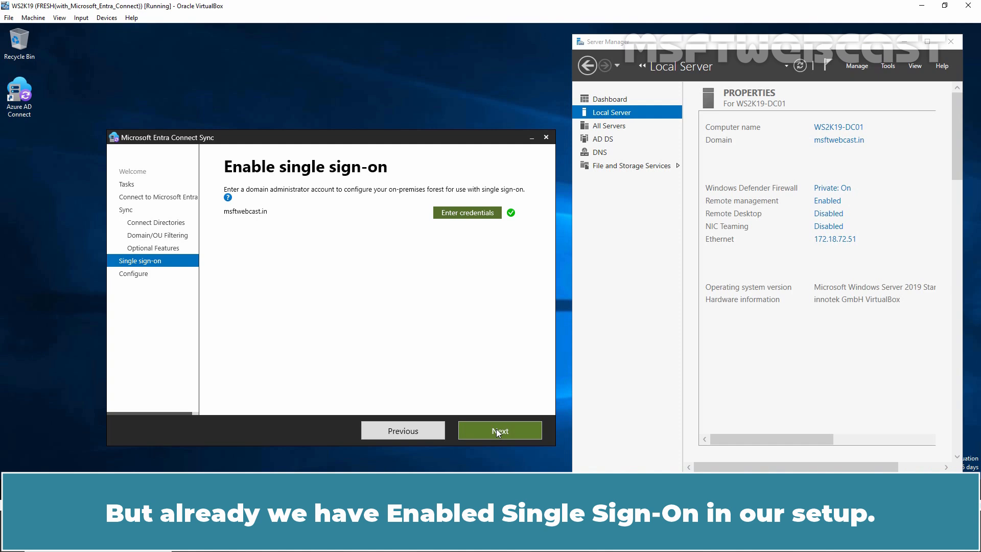
{"action": "left_click", "coordinate": [496, 430]}
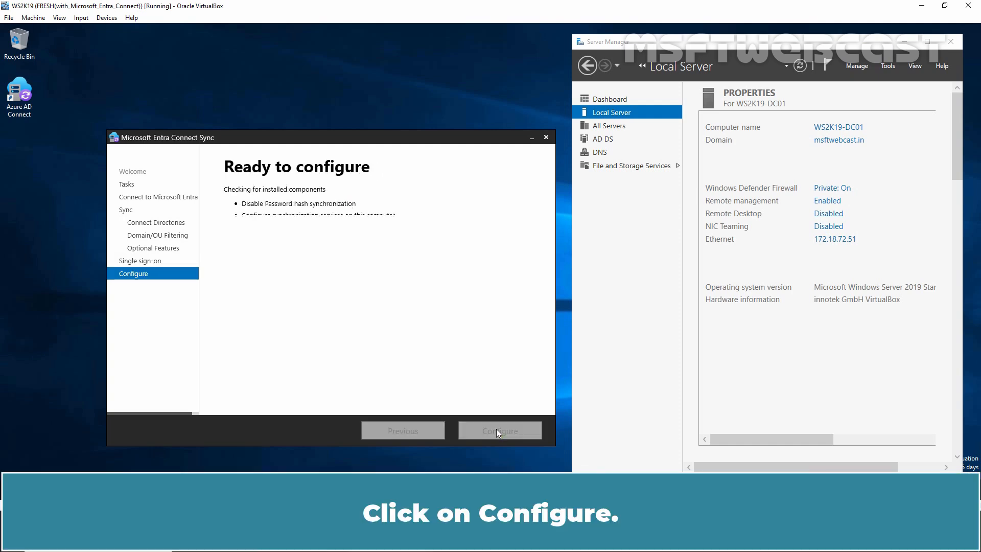
{"action": "left_click", "coordinate": [496, 430]}
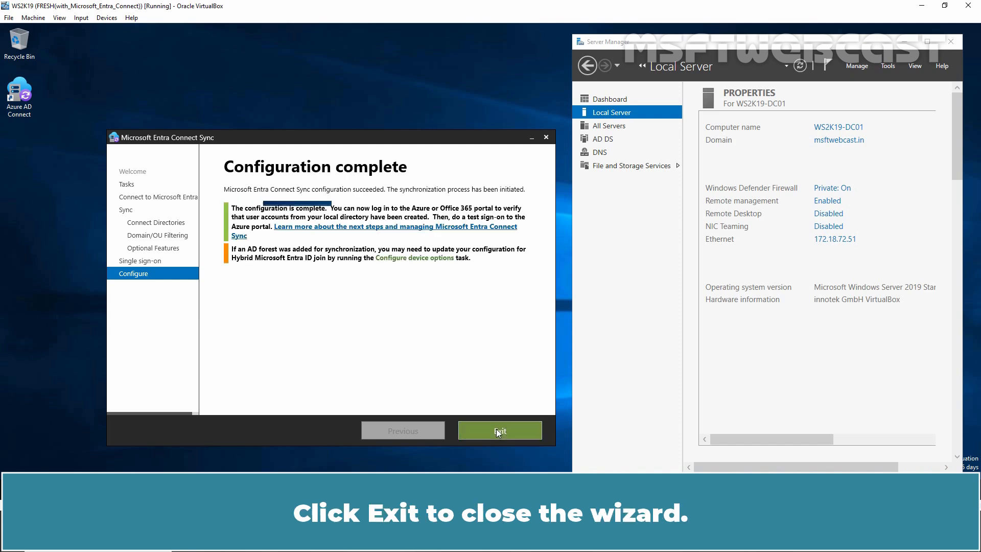
{"action": "left_click", "coordinate": [497, 429]}
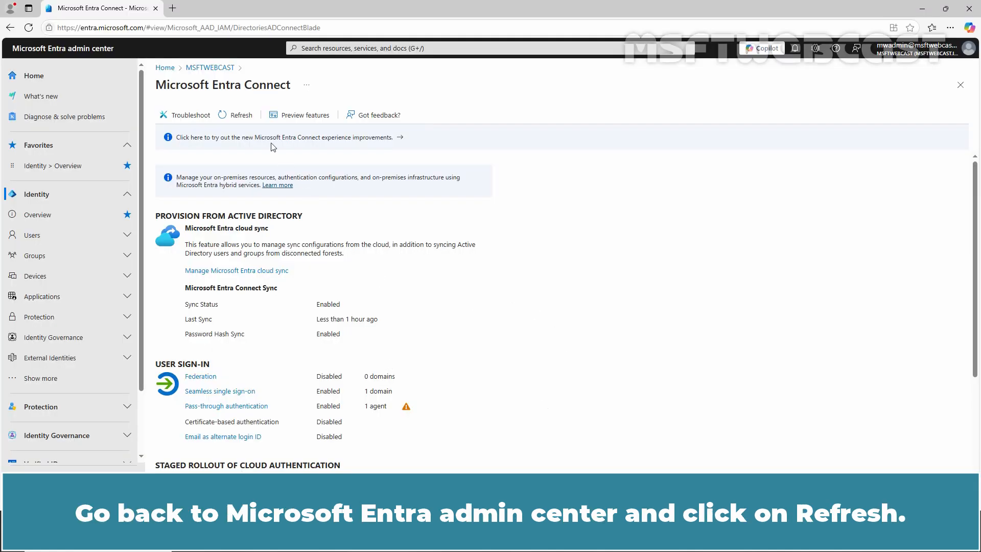
Step: Switch to the Microsoft Entra admin center and refresh the Microsoft Entra Connect page to check the Password Hash Sync status
{"action": "left_click", "coordinate": [239, 117]}
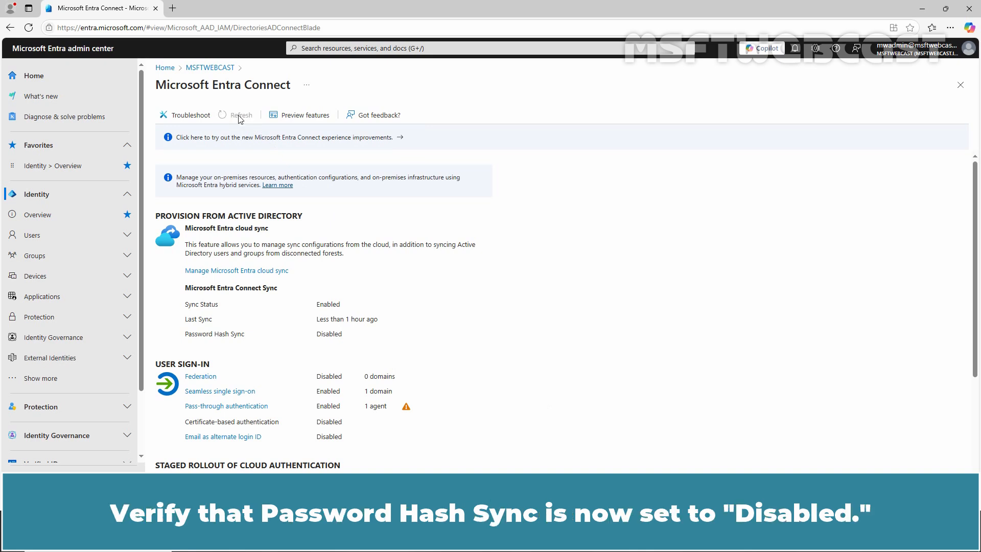